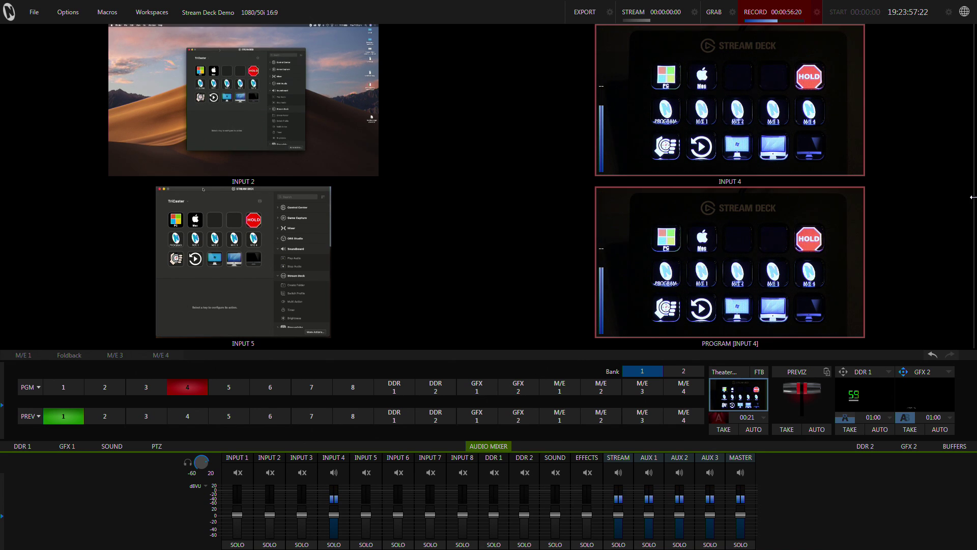
Step: Use the Stream Deck Mac key to cut Input 2, the Mac desktop, to program
{"action": "left_click_drag", "start_coordinate": [973, 204], "coordinate": [974, 155]}
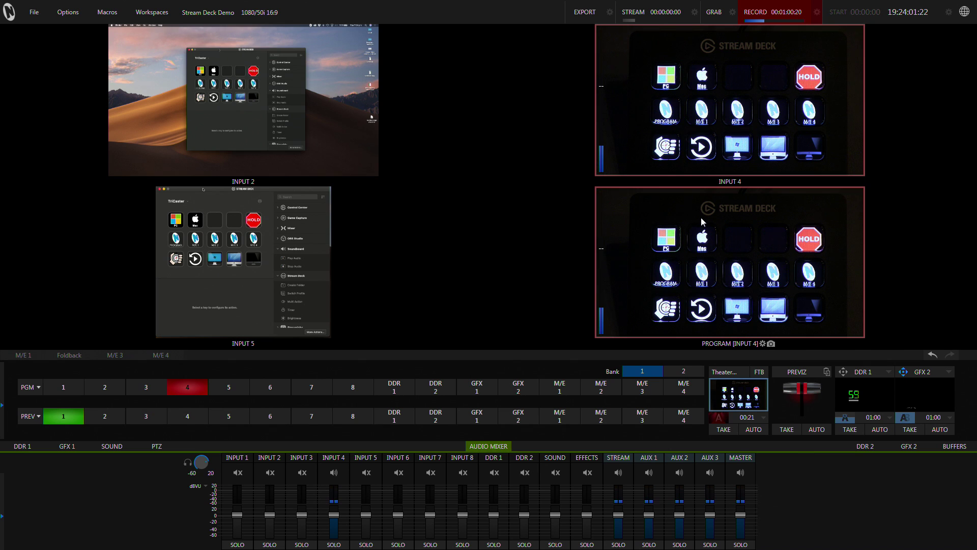
{"action": "mouse_move", "coordinate": [701, 220]}
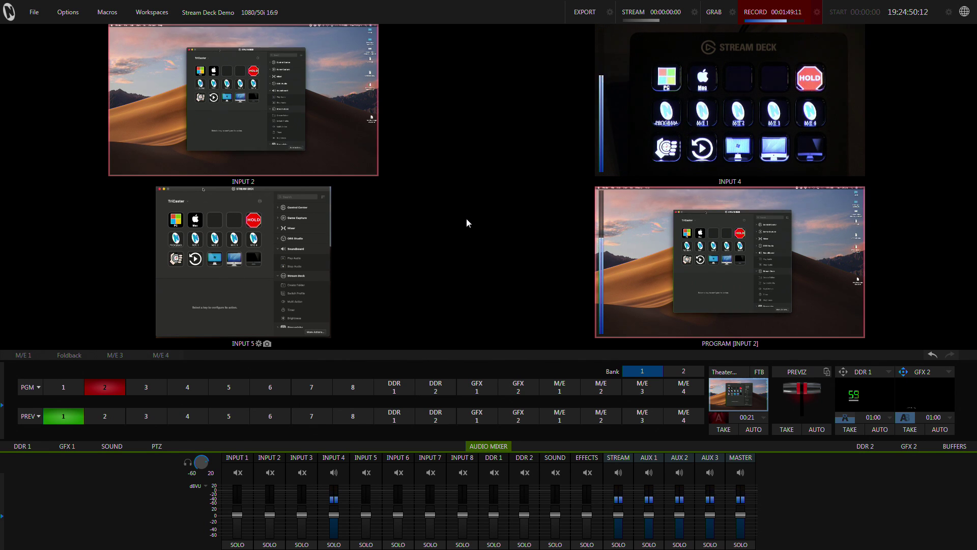
Step: Inspect the Mac macro's net:SDMAC trigger and INPUT2 command in Macro Configuration without saving changes
{"action": "left_click", "coordinate": [106, 12]}
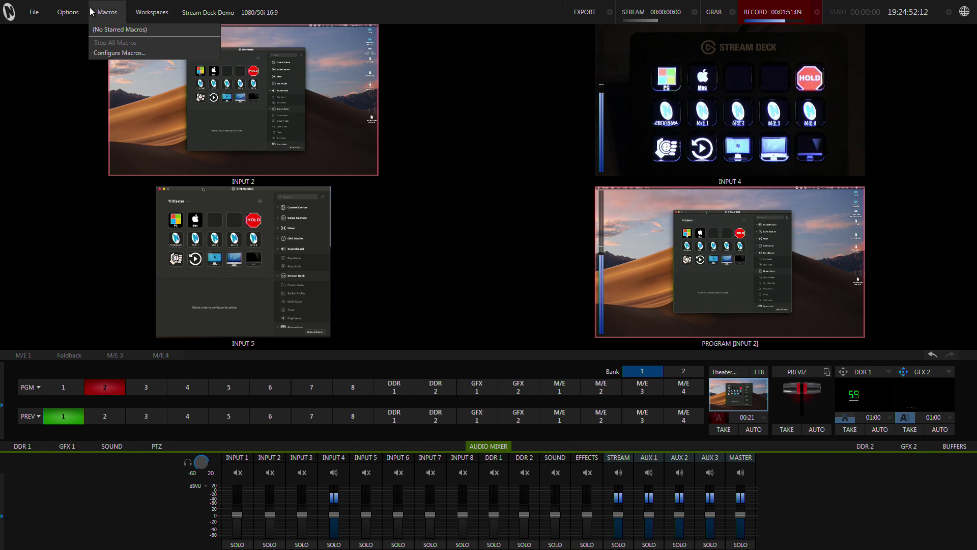
{"action": "left_click", "coordinate": [100, 54]}
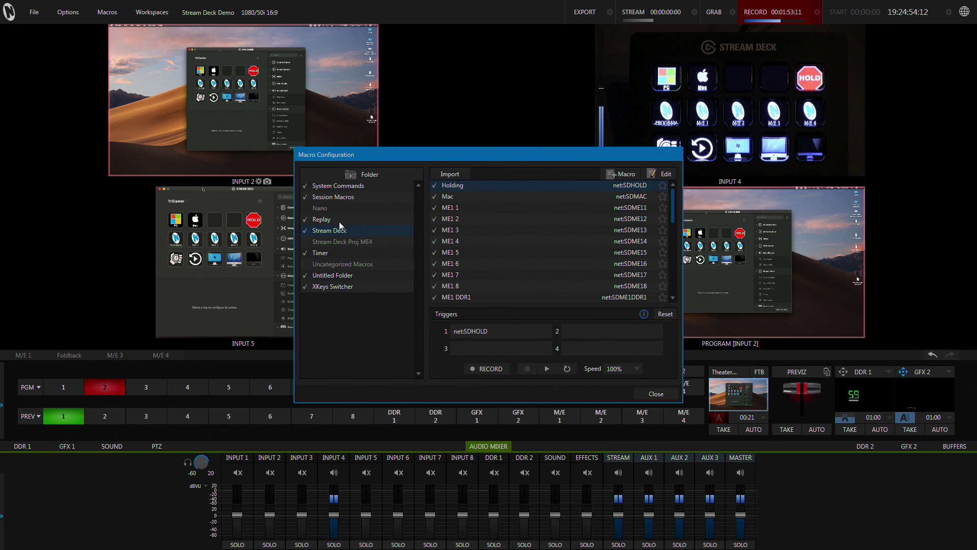
{"action": "left_click", "coordinate": [466, 197]}
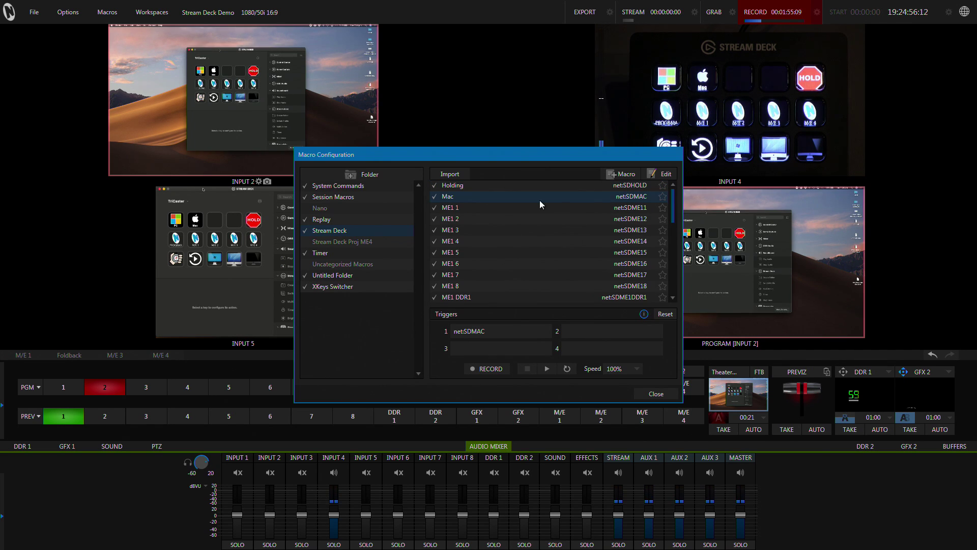
{"action": "left_click", "coordinate": [660, 173]}
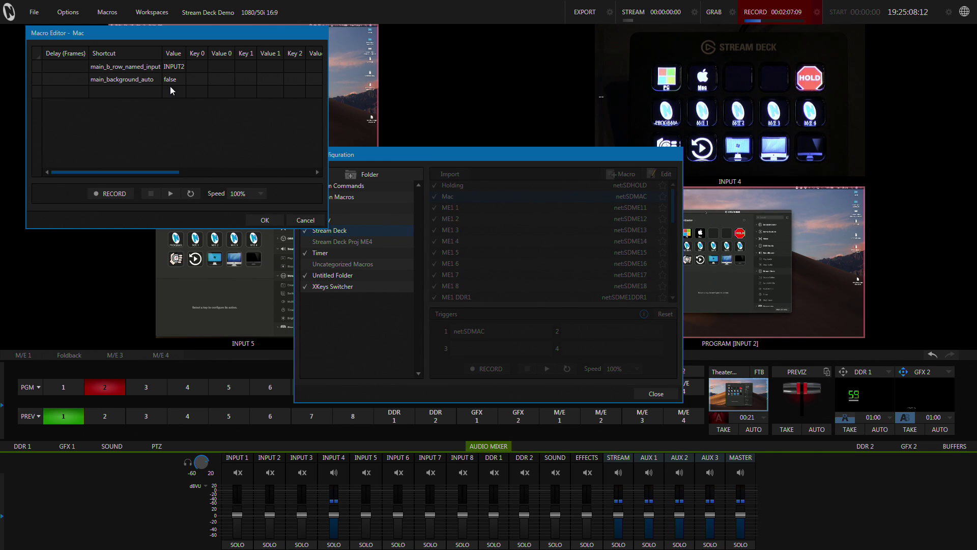
{"action": "left_click", "coordinate": [304, 221]}
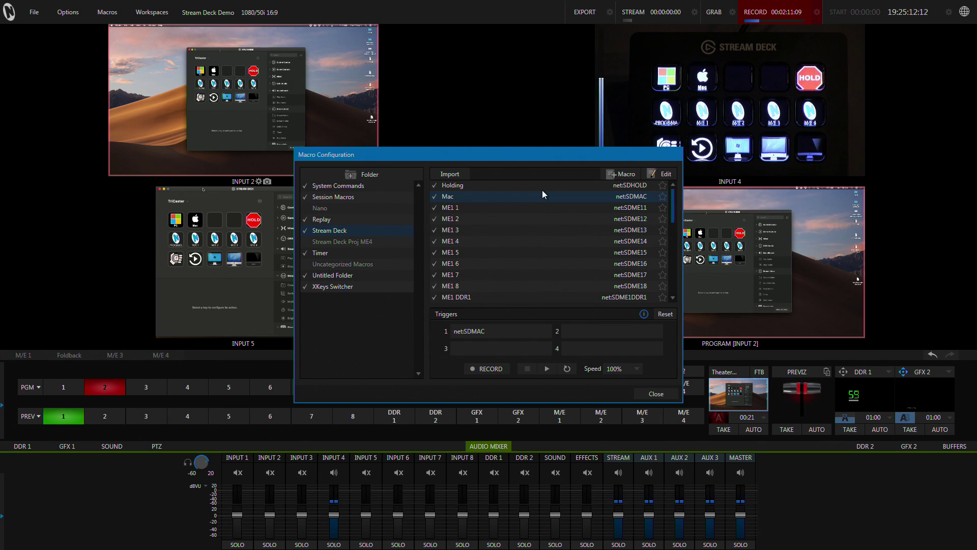
{"action": "left_click", "coordinate": [656, 395]}
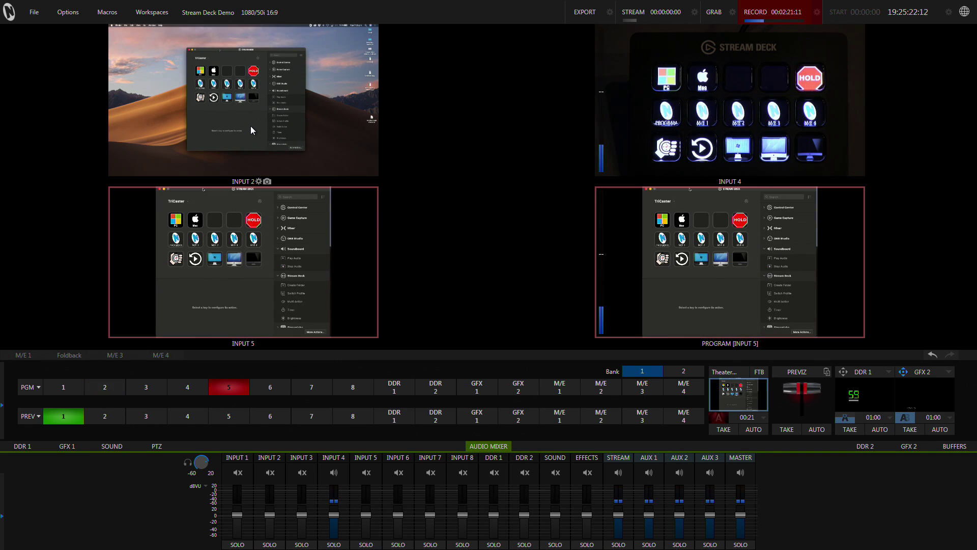
Step: Cut Input 5 to program and view the PC key's Website trigger URL
{"action": "key", "text": "5"}
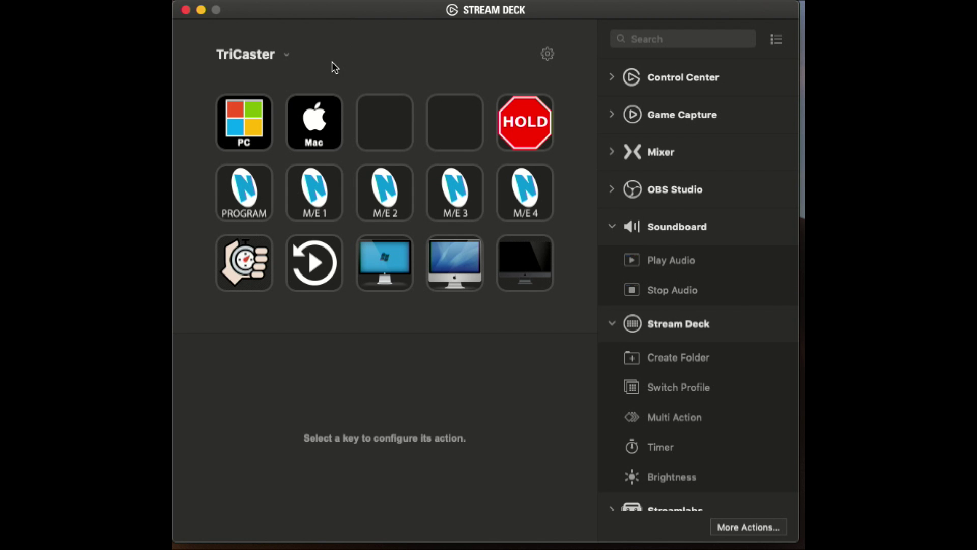
{"action": "left_click", "coordinate": [249, 117]}
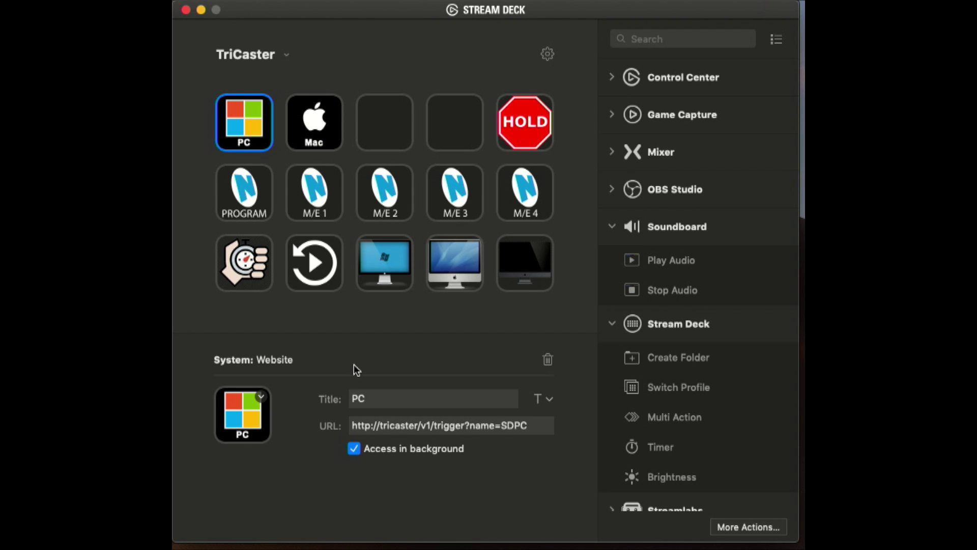
{"action": "scroll", "coordinate": [696, 303], "scroll_direction": "down", "scroll_amount": 2}
{"action": "scroll", "coordinate": [696, 304], "scroll_direction": "up", "scroll_amount": 2}
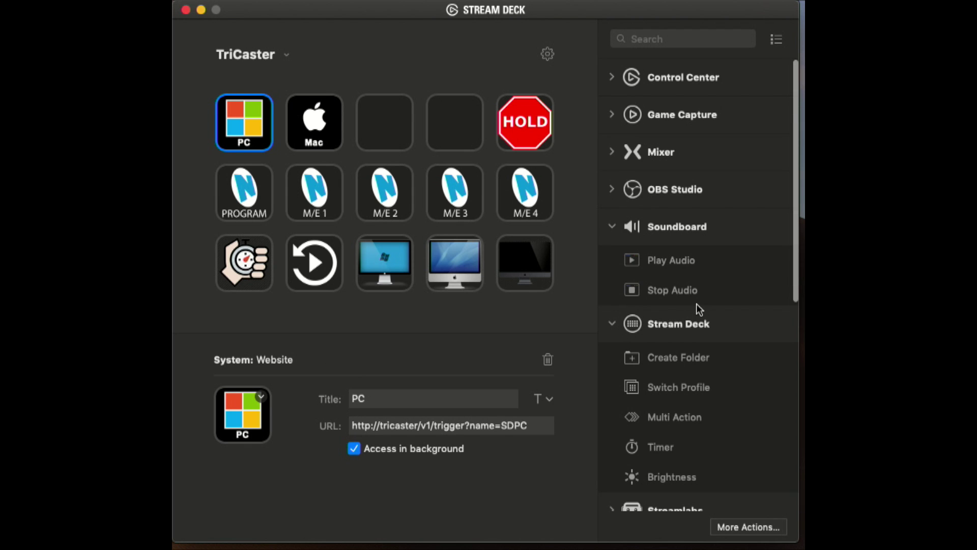
Step: Collapse the Soundboard, Stream Deck and OBS Studio groups, then expand System to reveal Website
{"action": "left_click", "coordinate": [610, 226]}
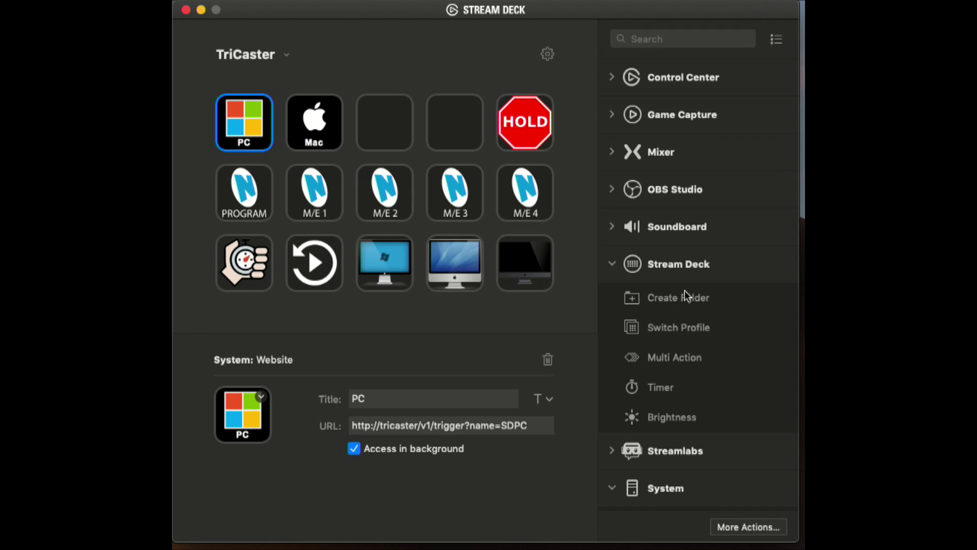
{"action": "left_click", "coordinate": [613, 263]}
{"action": "scroll", "coordinate": [675, 289], "scroll_direction": "down", "scroll_amount": 5}
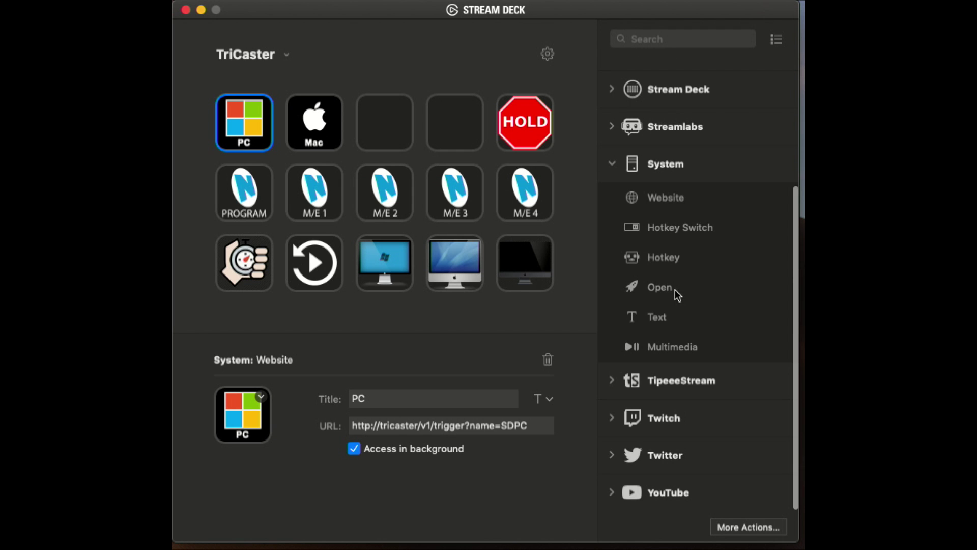
{"action": "left_click", "coordinate": [612, 163]}
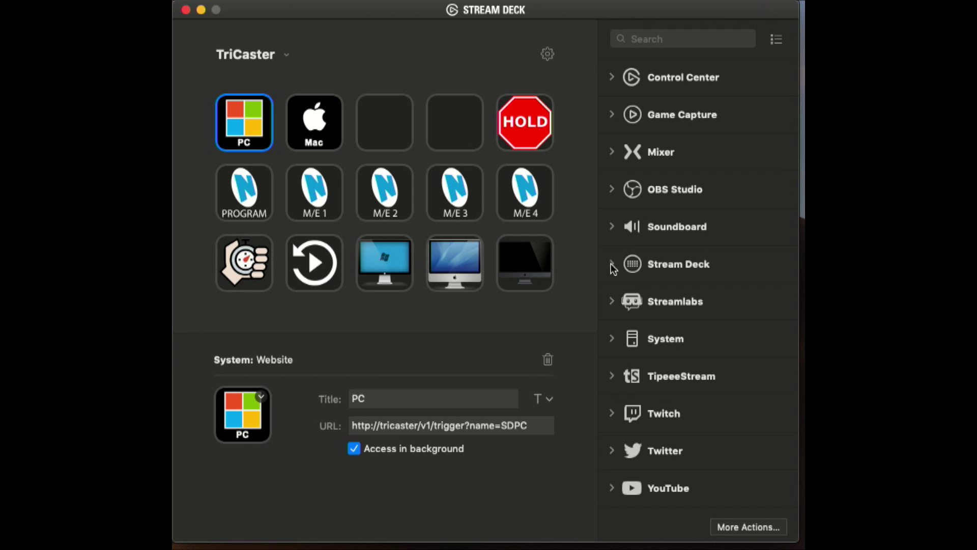
{"action": "left_click", "coordinate": [613, 189]}
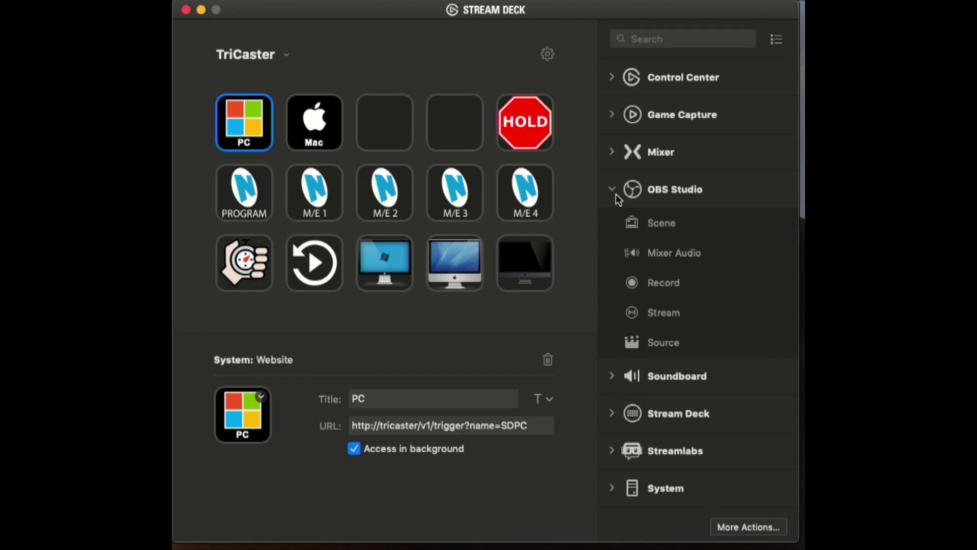
{"action": "left_click", "coordinate": [613, 190]}
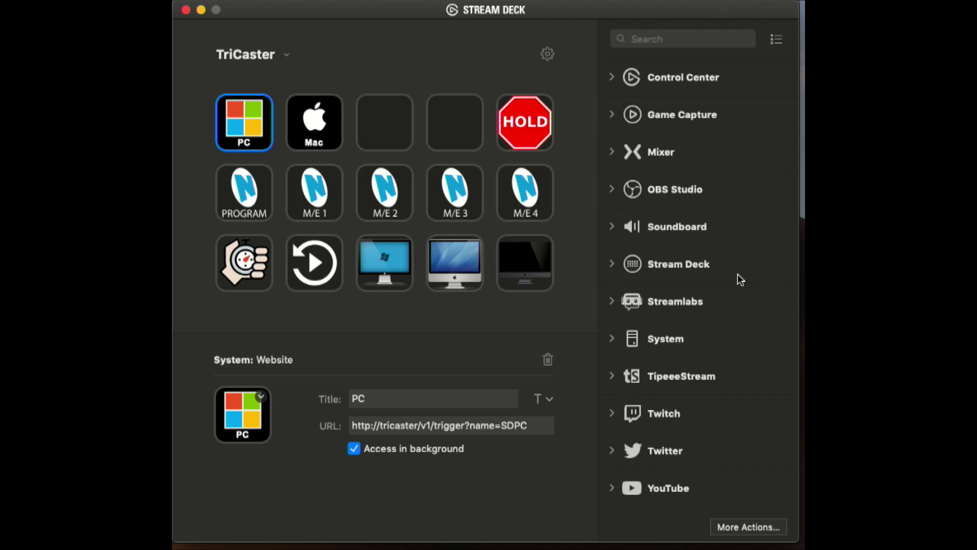
{"action": "left_click", "coordinate": [614, 265]}
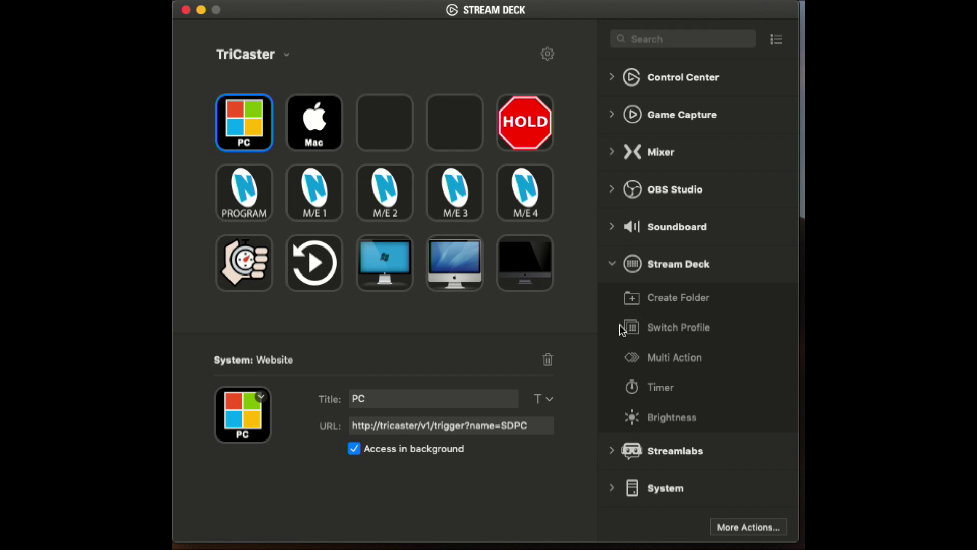
{"action": "scroll", "coordinate": [621, 415], "scroll_direction": "down", "scroll_amount": 5}
{"action": "left_click", "coordinate": [613, 382]}
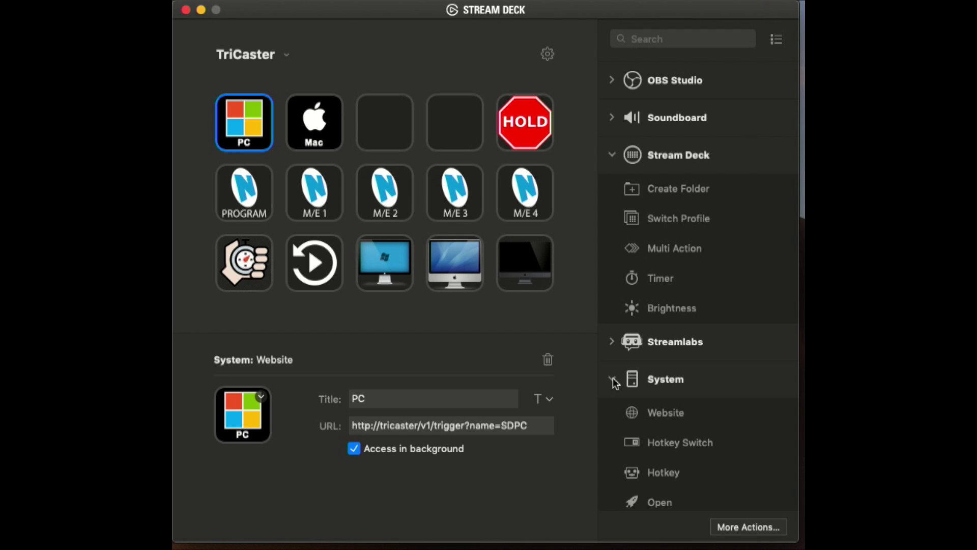
Step: Place a Website action on the empty third top key and title it DSK1
{"action": "left_click_drag", "start_coordinate": [660, 422], "coordinate": [402, 139]}
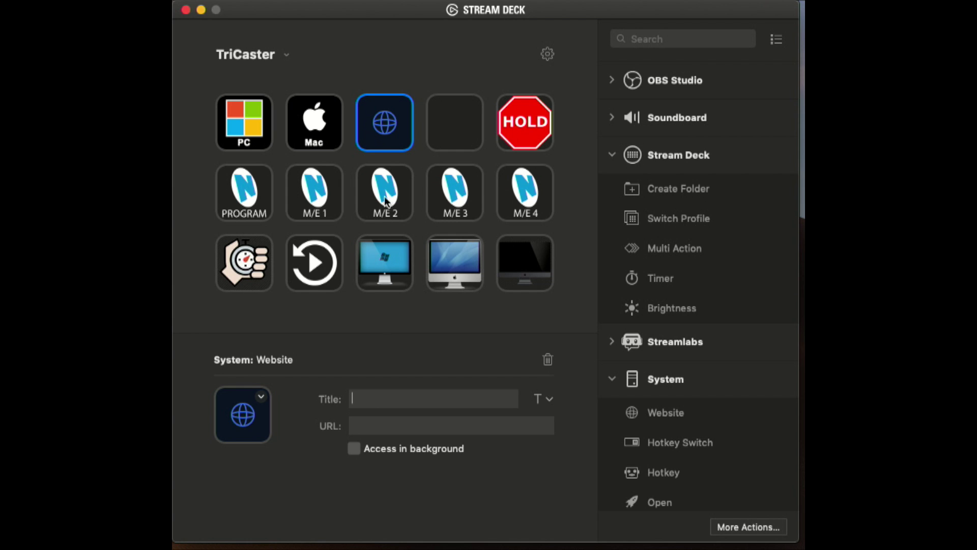
{"action": "left_click", "coordinate": [370, 402]}
{"action": "type", "text": "DSK1"}
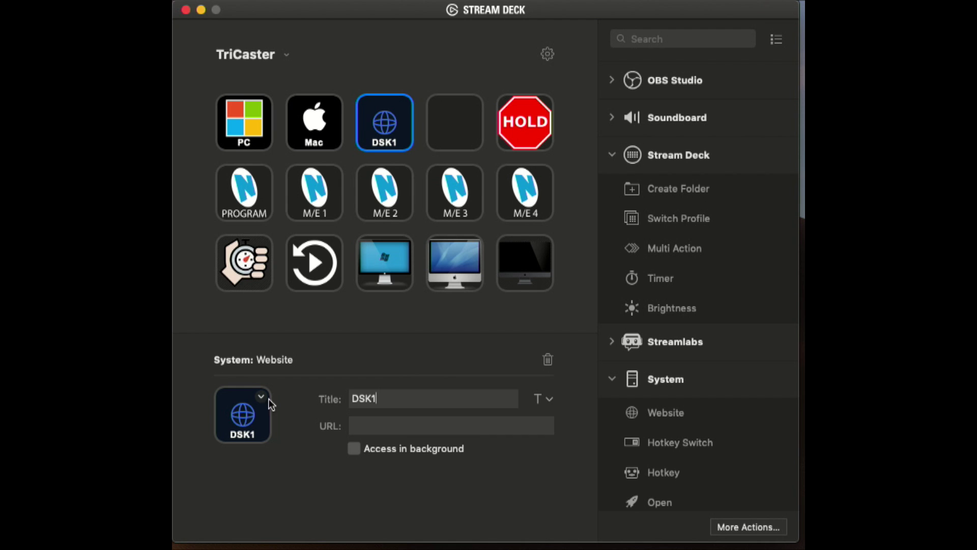
Step: Centre the DSK1 title on the key face, leaving the key icon unchanged
{"action": "left_click", "coordinate": [545, 404]}
{"action": "left_click", "coordinate": [595, 441]}
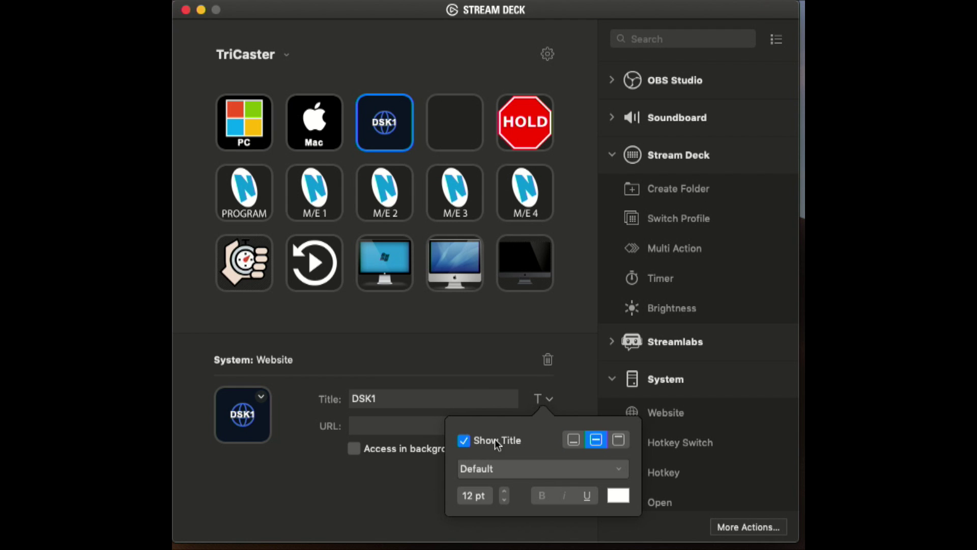
{"action": "left_click", "coordinate": [260, 401]}
{"action": "left_click", "coordinate": [261, 399]}
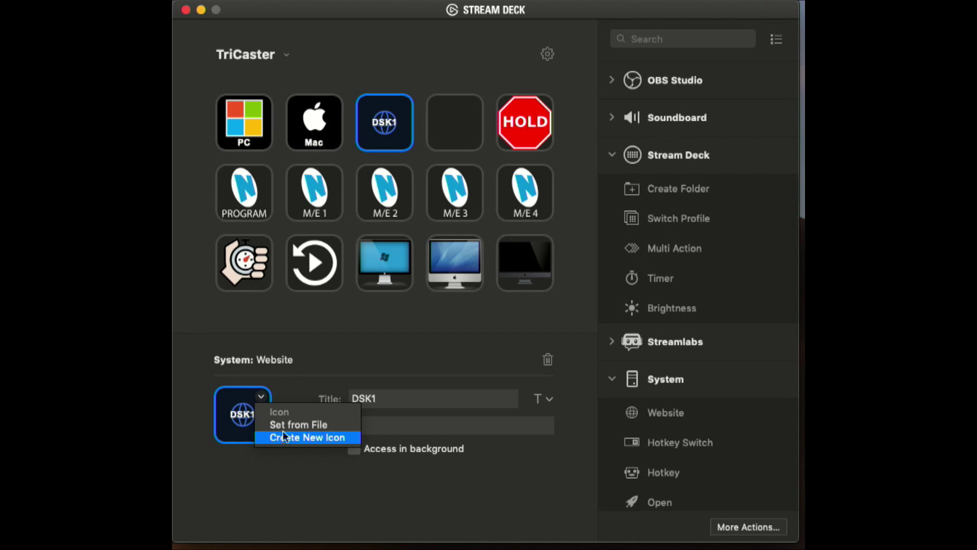
{"action": "left_click", "coordinate": [287, 465]}
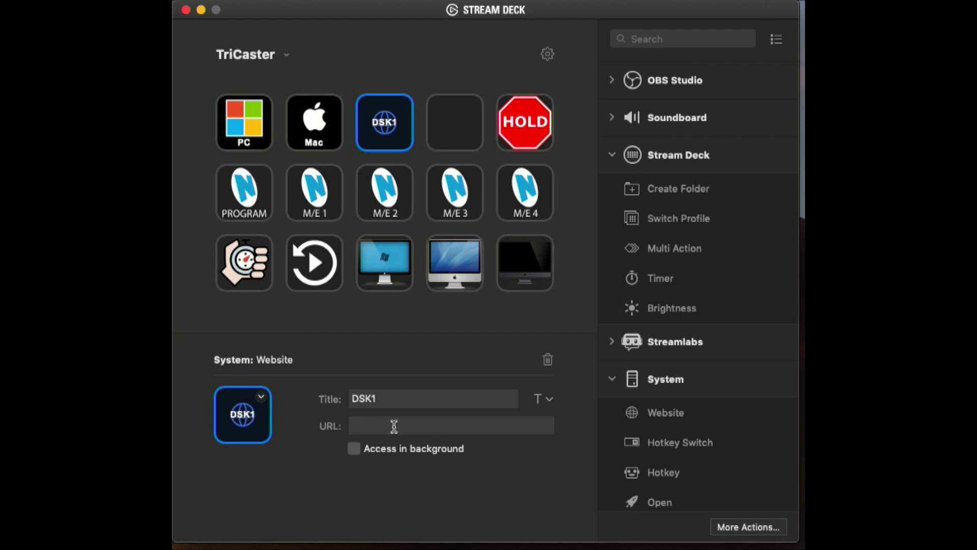
Step: Reuse the Mac key's URL for DSK1, ending it name=SDDSK1, with Access in background ticked
{"action": "left_click", "coordinate": [315, 131]}
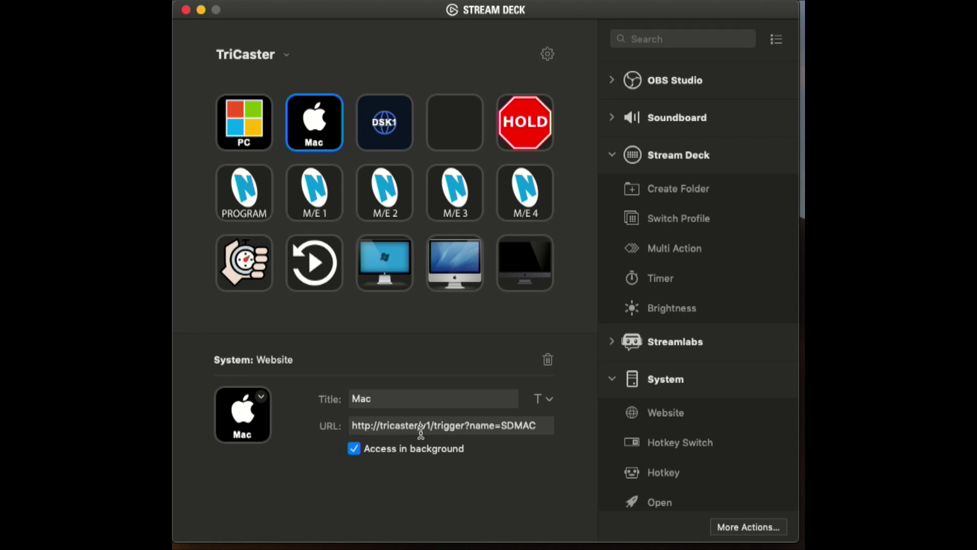
{"action": "left_click_drag", "start_coordinate": [350, 426], "coordinate": [535, 423]}
{"action": "key", "text": "super+c"}
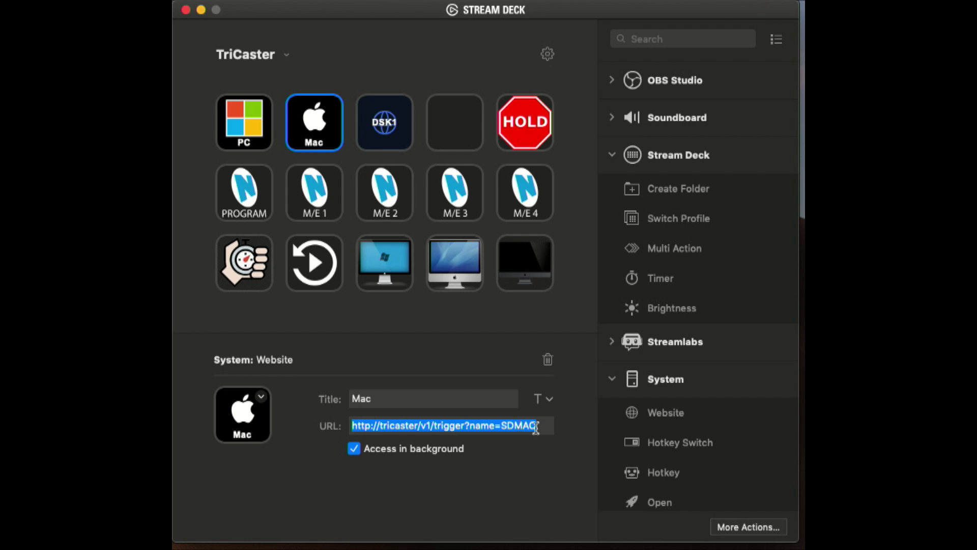
{"action": "left_click", "coordinate": [376, 134]}
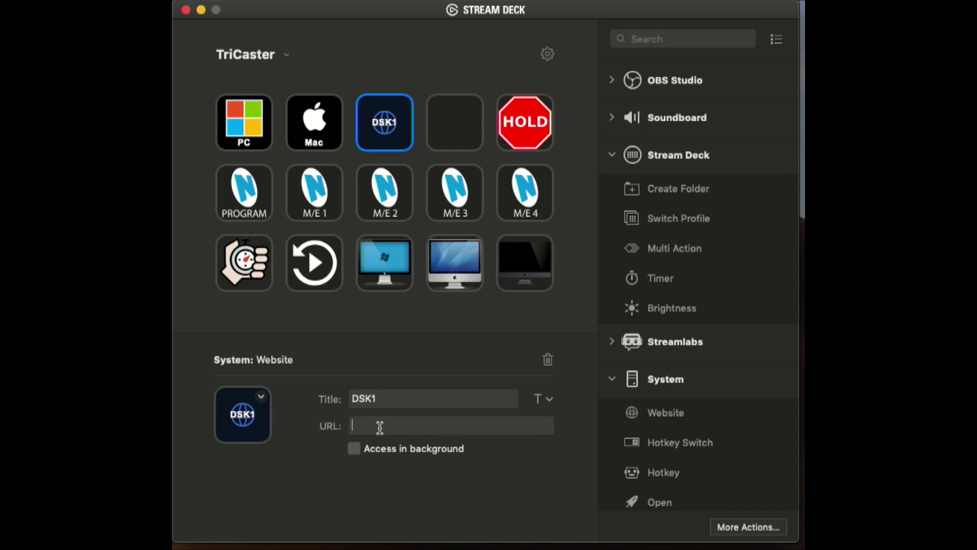
{"action": "key", "text": "super+v"}
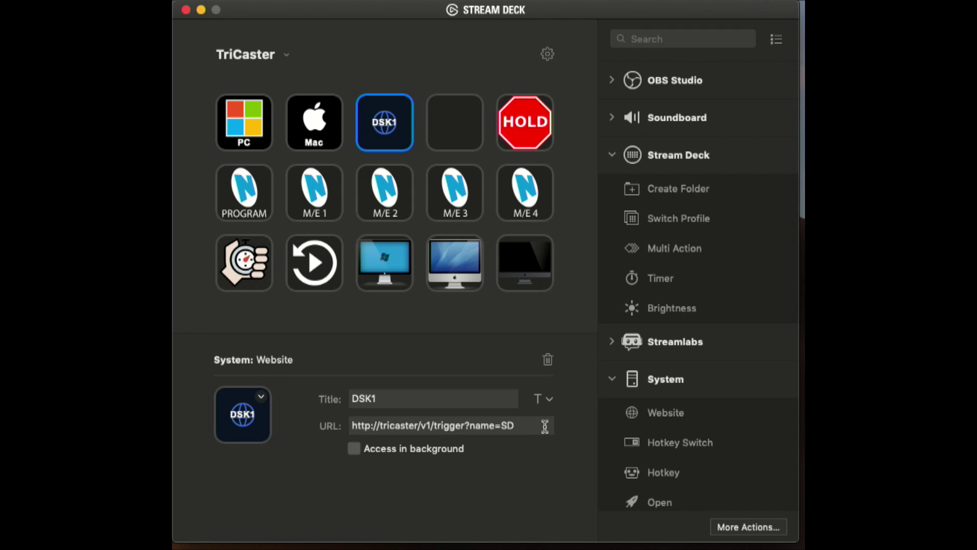
{"action": "type", "text": "DSK1"}
{"action": "left_click", "coordinate": [354, 450]}
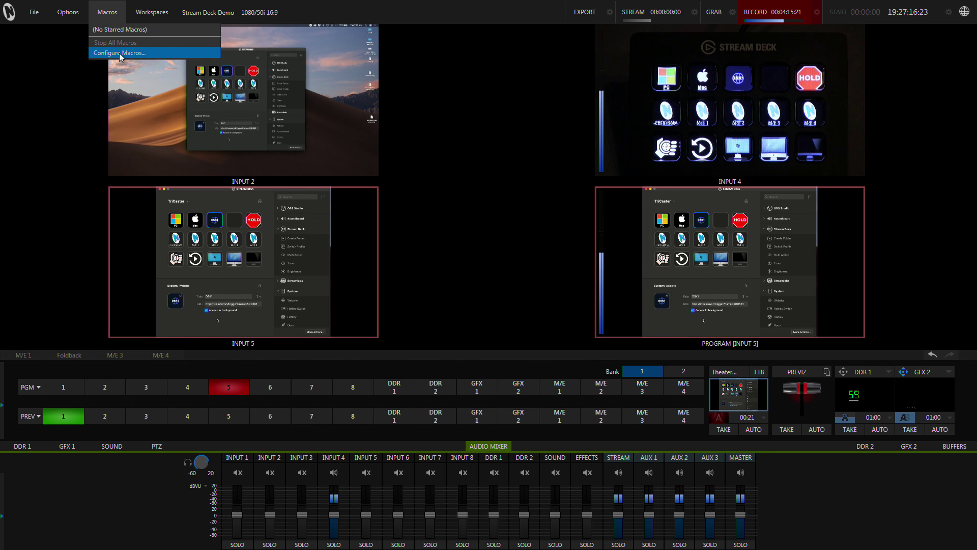
Step: Add an Untitled Macro to the Stream Deck folder, rename it DSK1, and select it
{"action": "left_click", "coordinate": [117, 51]}
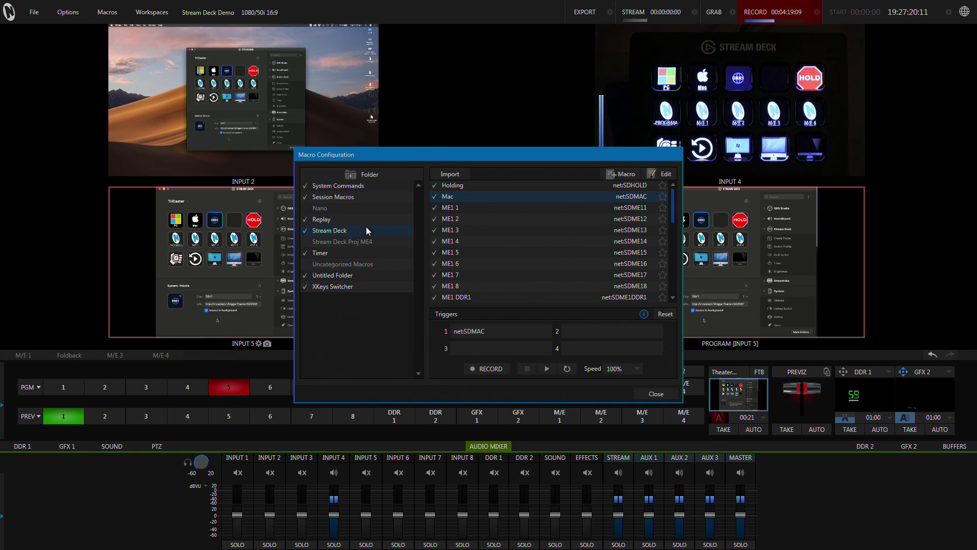
{"action": "left_click", "coordinate": [626, 174]}
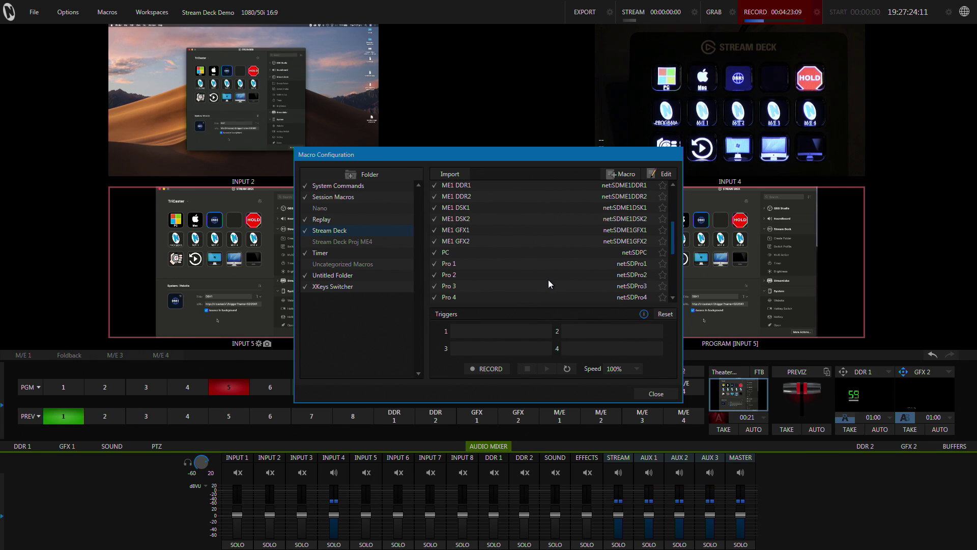
{"action": "scroll", "coordinate": [548, 280], "scroll_direction": "down", "scroll_amount": 4}
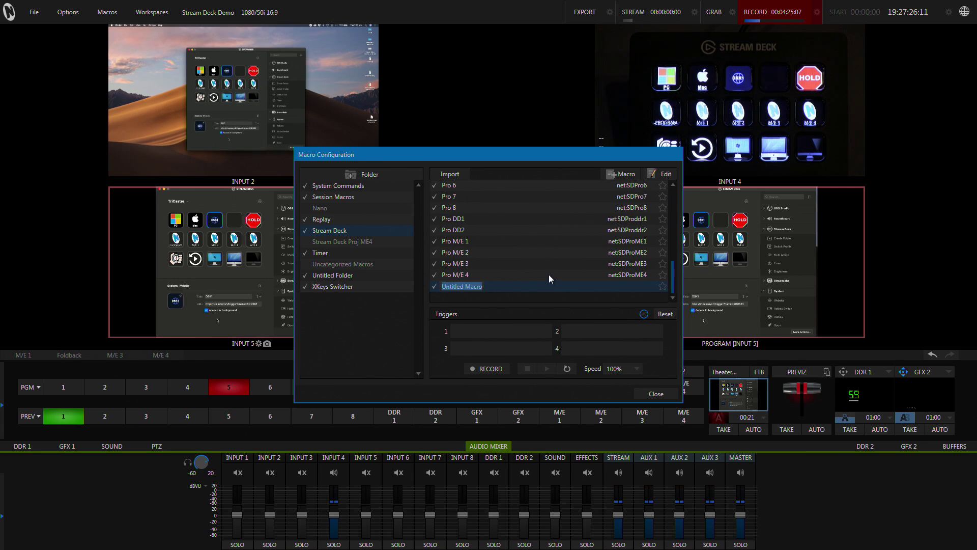
{"action": "type", "text": "D"}
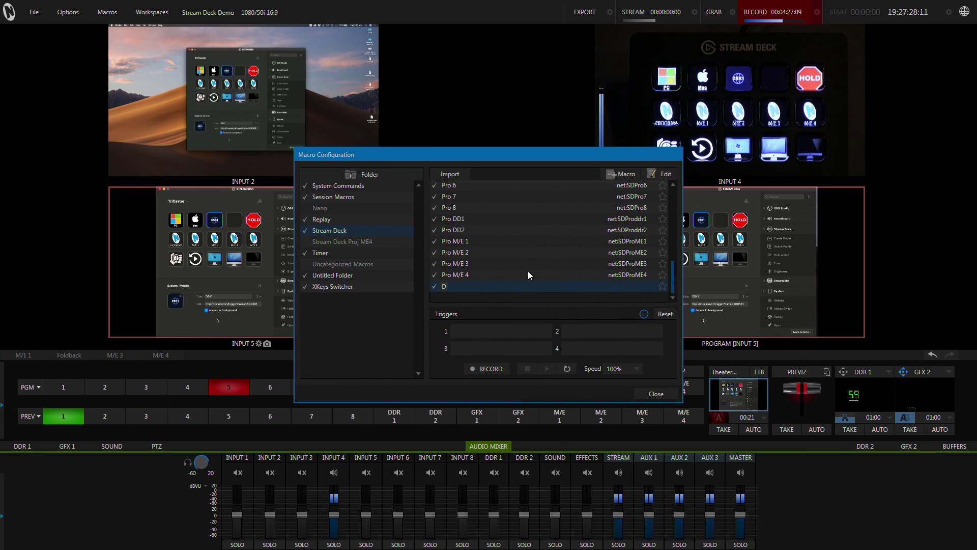
{"action": "type", "text": "SK1"}
{"action": "key", "text": "Return"}
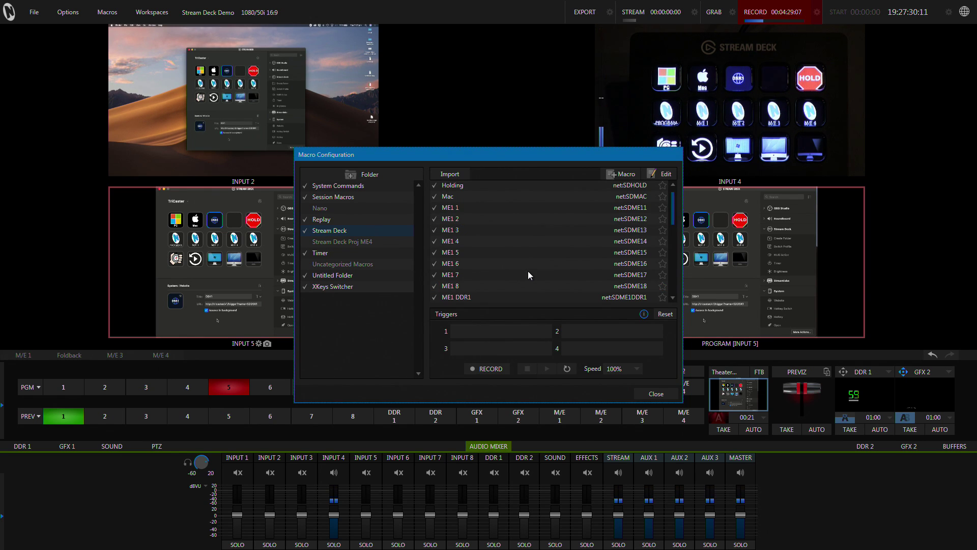
{"action": "scroll", "coordinate": [511, 278], "scroll_direction": "down", "scroll_amount": 6}
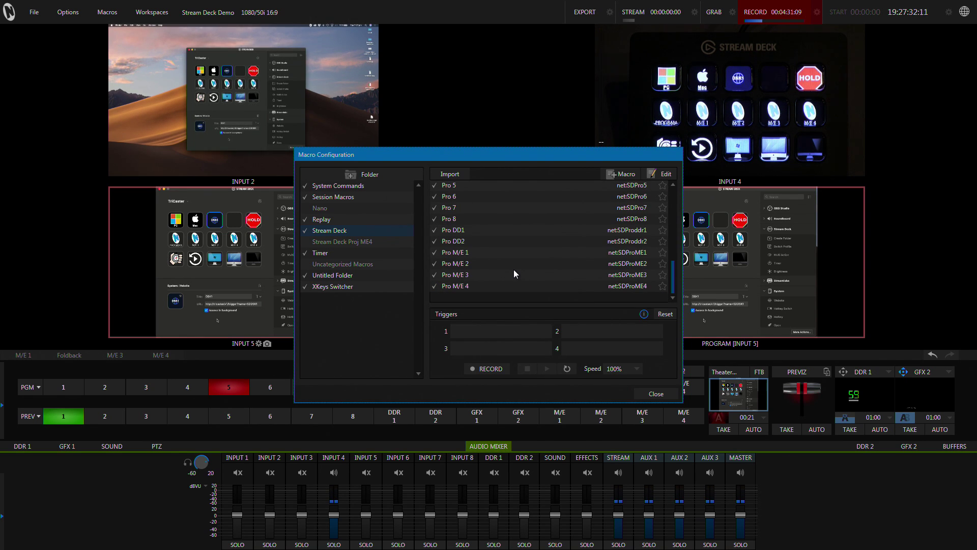
{"action": "scroll", "coordinate": [483, 278], "scroll_direction": "up", "scroll_amount": 7}
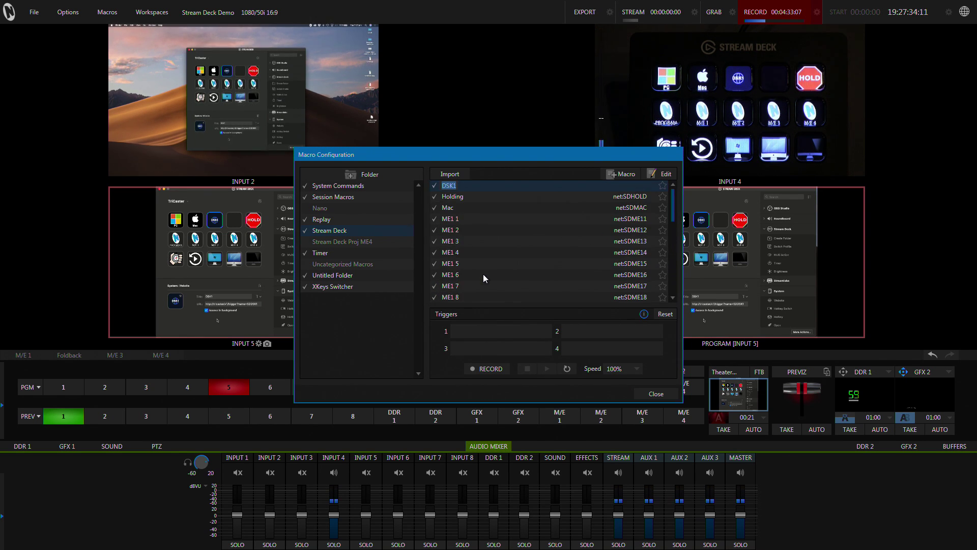
{"action": "left_click", "coordinate": [456, 186]}
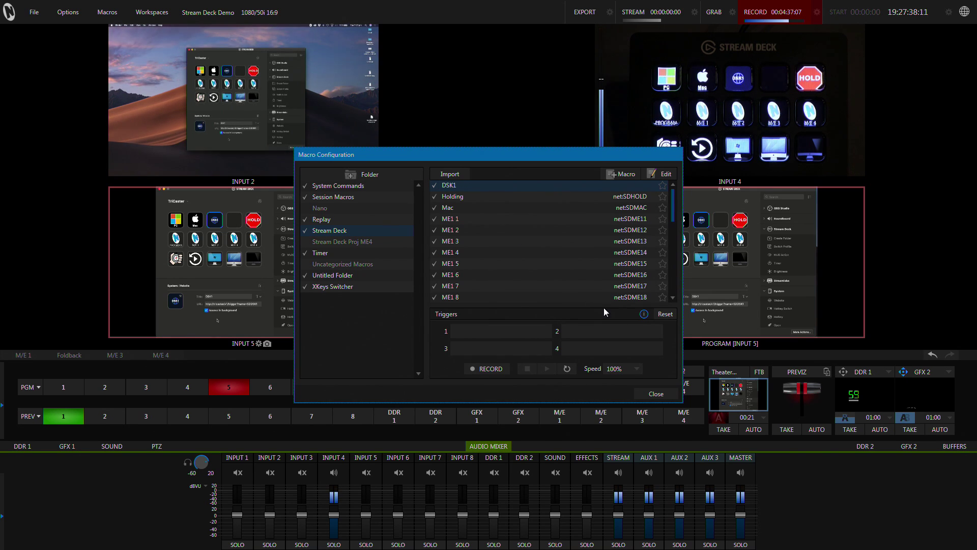
Step: Record the DSK1 AUTO button press into the DSK1 macro and review its main_dsk1_auto command
{"action": "left_click", "coordinate": [488, 369]}
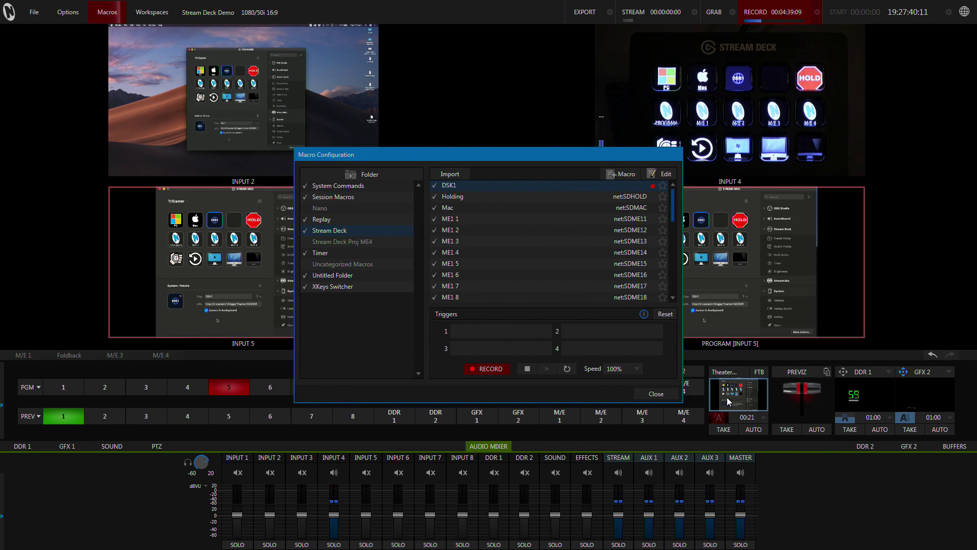
{"action": "left_click", "coordinate": [873, 431]}
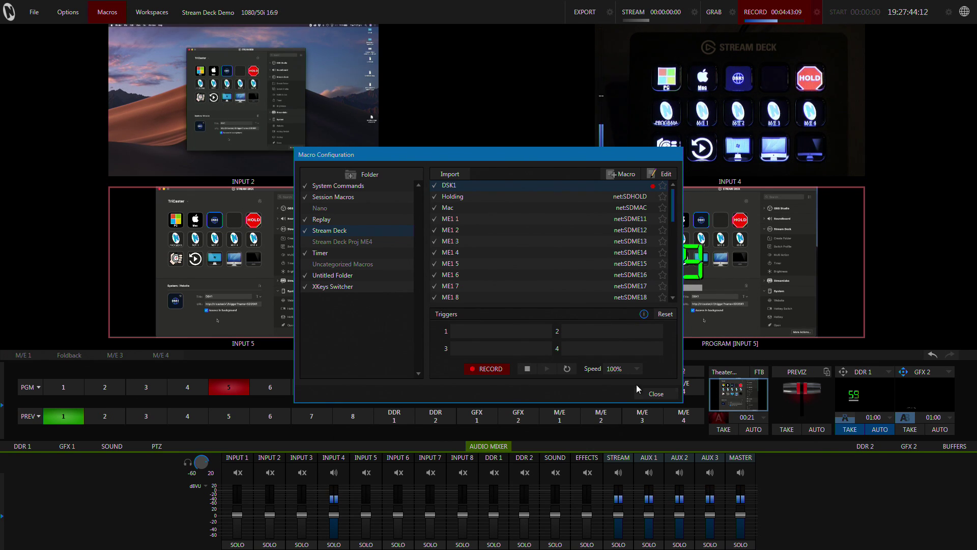
{"action": "left_click", "coordinate": [528, 368]}
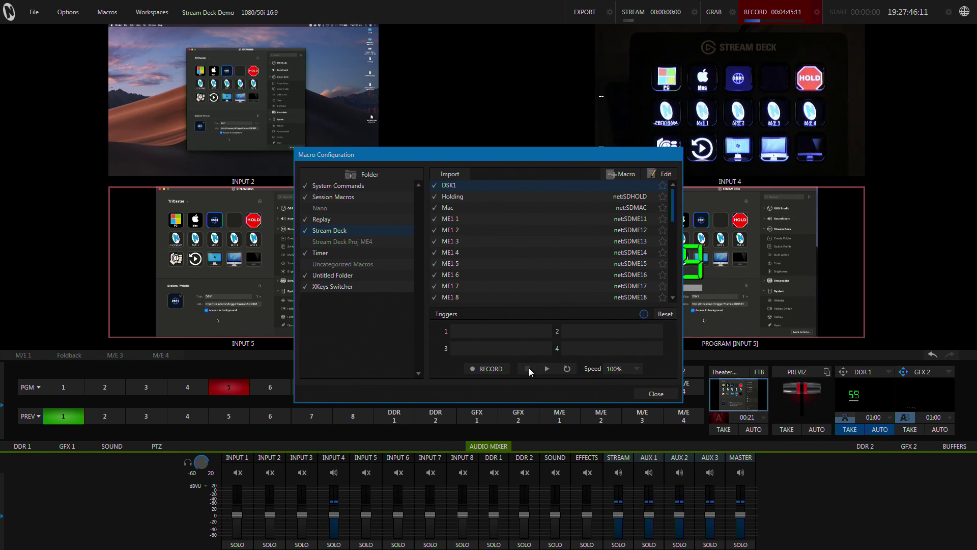
{"action": "left_click", "coordinate": [656, 173]}
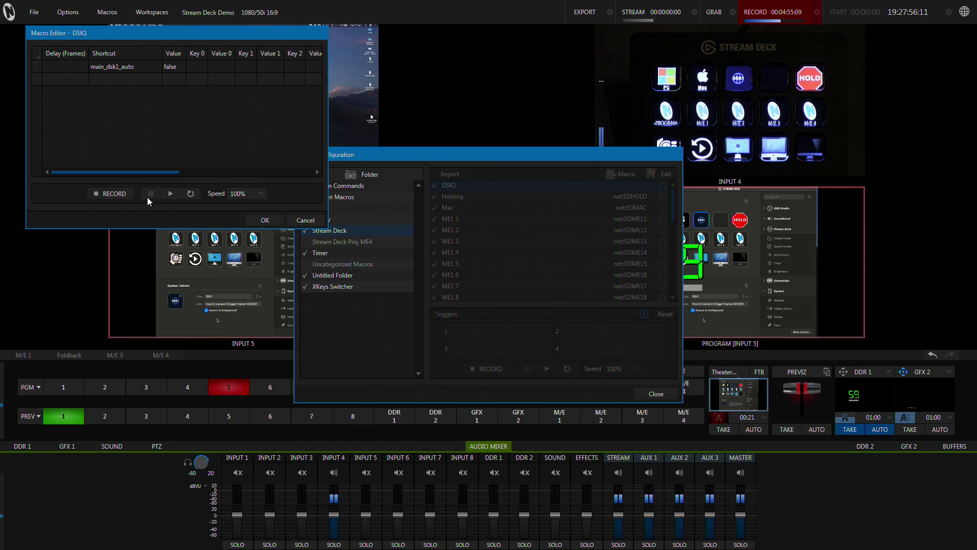
Step: Accept the DSK1 macro steps, assign it the net:SDDSK1 trigger, and close Macro Configuration
{"action": "left_click", "coordinate": [255, 215]}
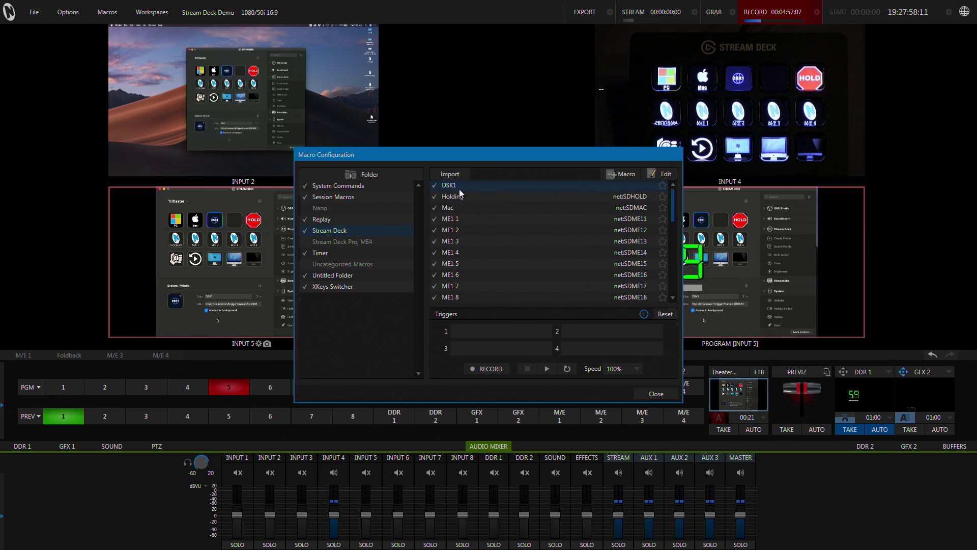
{"action": "left_click", "coordinate": [493, 334]}
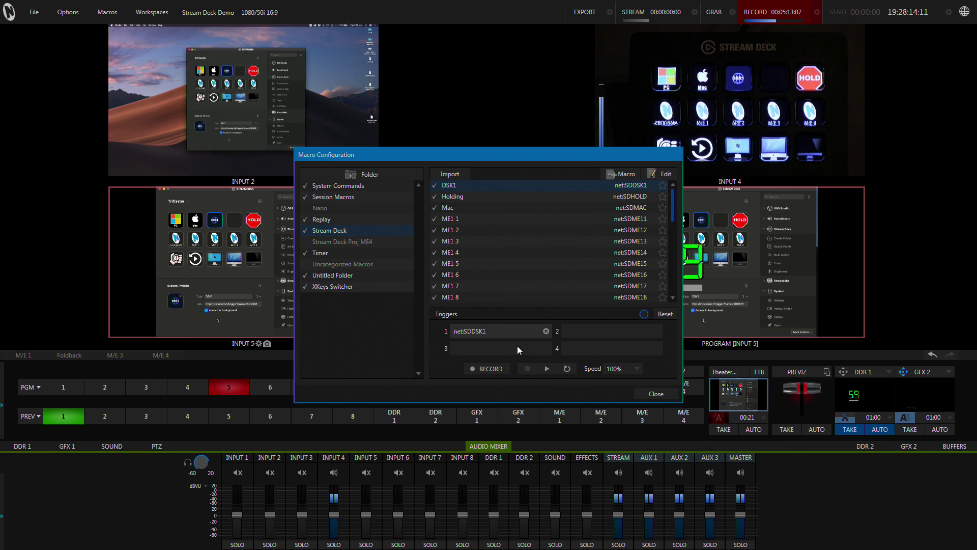
{"action": "left_click", "coordinate": [656, 392]}
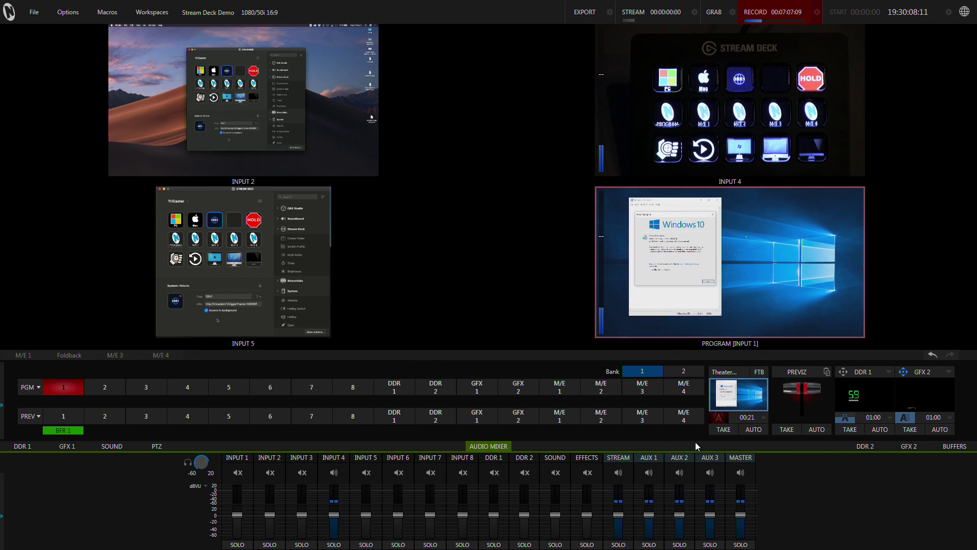
Step: Switch the lower panel to the DDR players and cancel DDR 2's Media Browser without adding media
{"action": "left_click", "coordinate": [864, 447]}
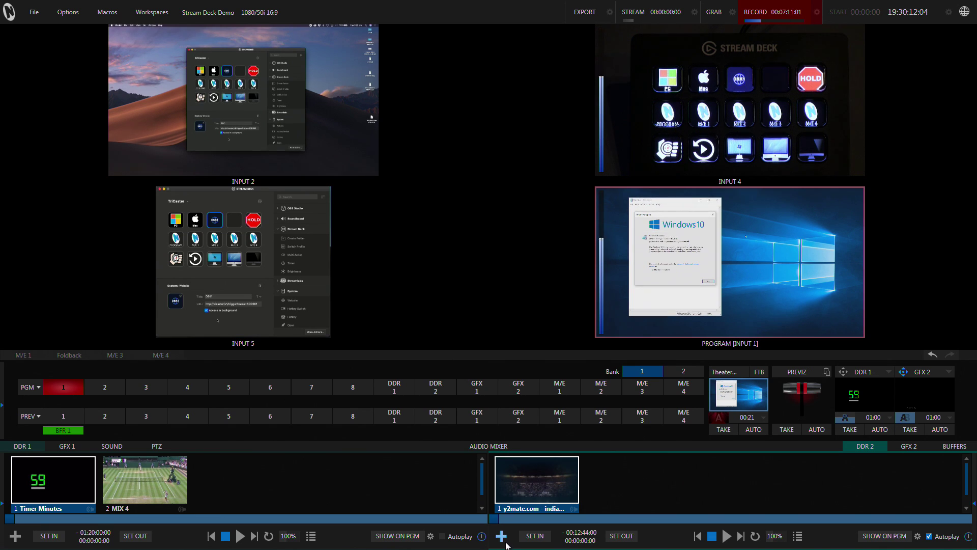
{"action": "left_click", "coordinate": [501, 536]}
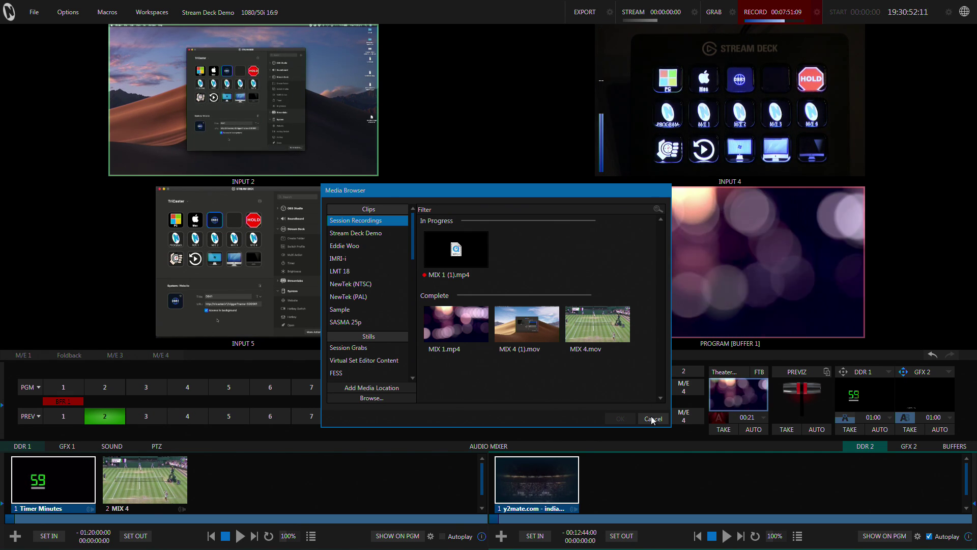
{"action": "left_click", "coordinate": [652, 418]}
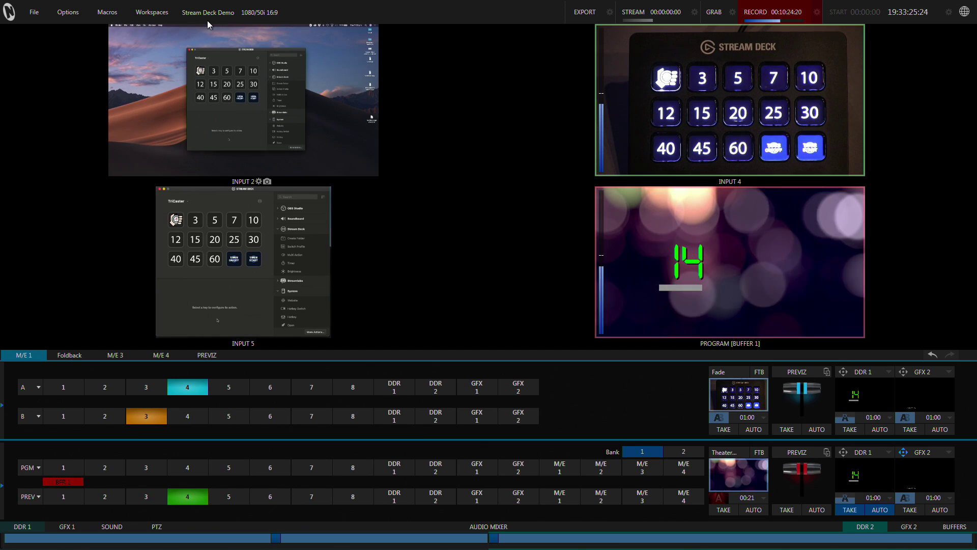
Step: Open the Timer folder's macros and inspect macro 15's net:SDT15 trigger and steps without changes
{"action": "left_click", "coordinate": [104, 12]}
{"action": "left_click", "coordinate": [117, 49]}
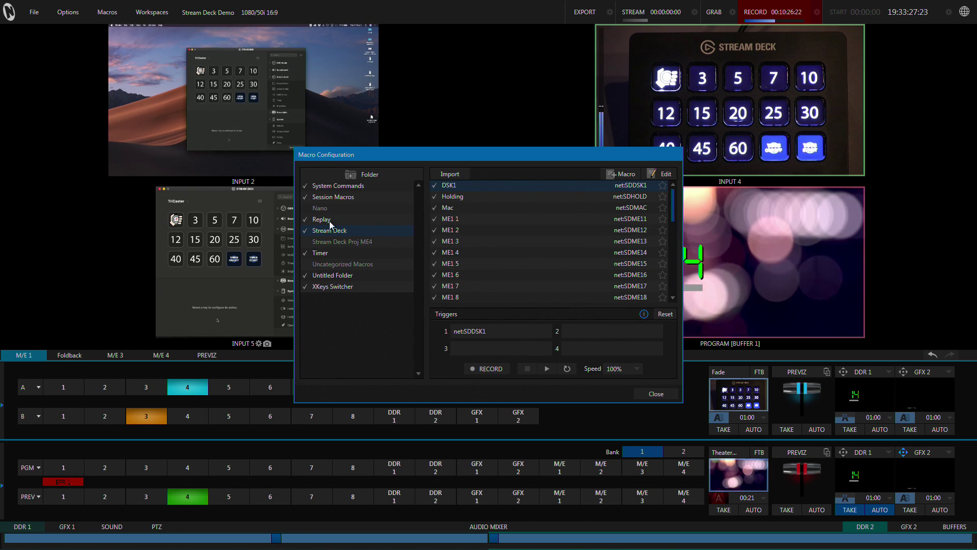
{"action": "left_click", "coordinate": [328, 254]}
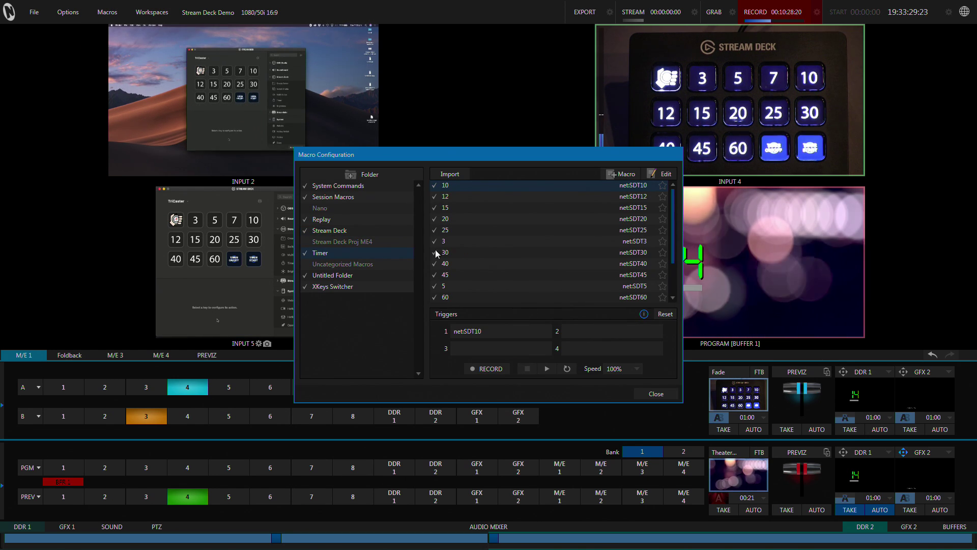
{"action": "left_click", "coordinate": [452, 206]}
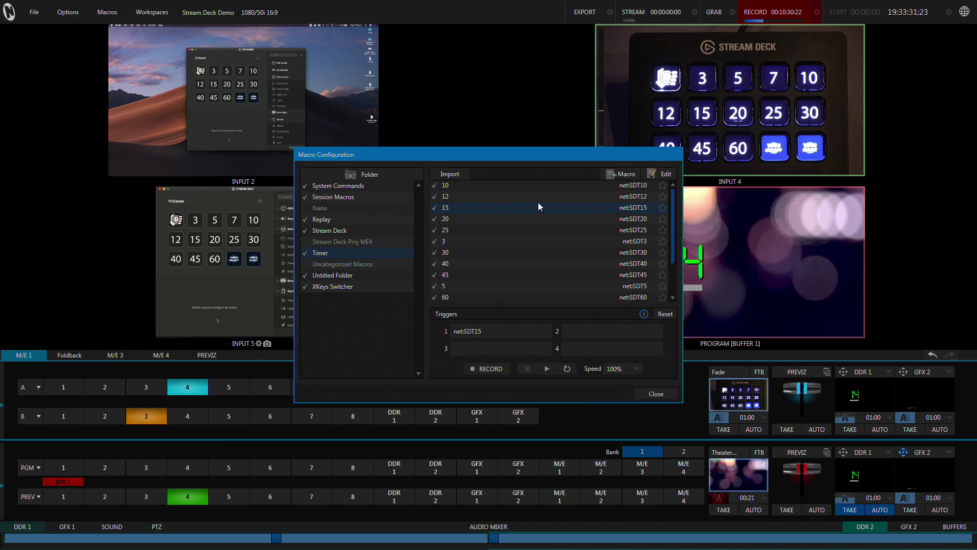
{"action": "left_click", "coordinate": [665, 174]}
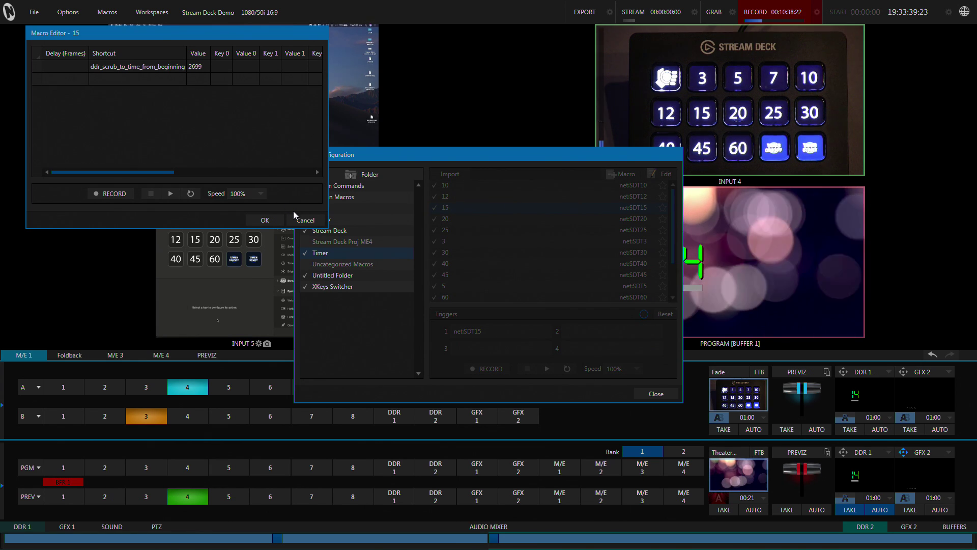
{"action": "left_click", "coordinate": [305, 220]}
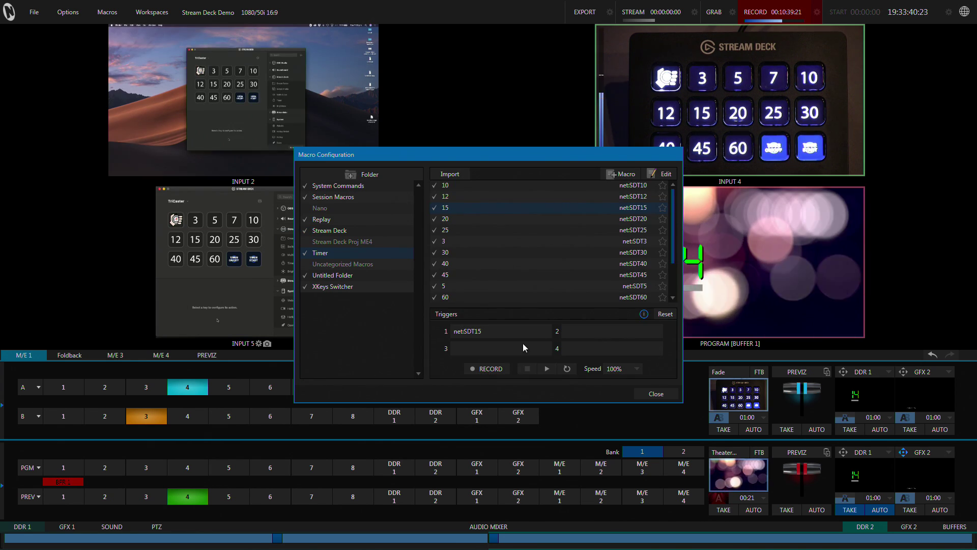
Step: Close the Macro Configuration dialog, leaving the countdown at 24 over bokeh on program
{"action": "left_click", "coordinate": [656, 395]}
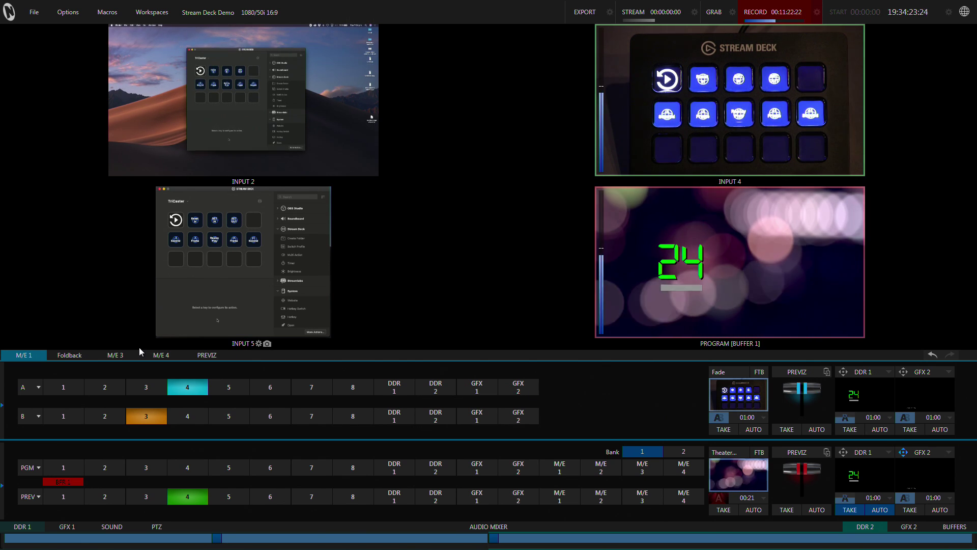
Step: Show the DDR 1 player with M/E 1 rows collapsed and play the MIX 4 tennis clip
{"action": "left_click", "coordinate": [36, 527]}
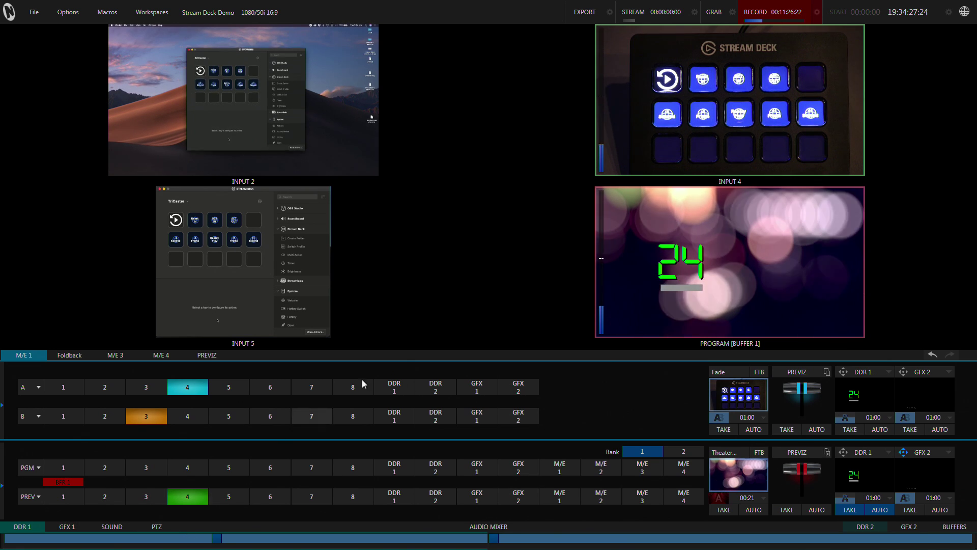
{"action": "left_click", "coordinate": [492, 355]}
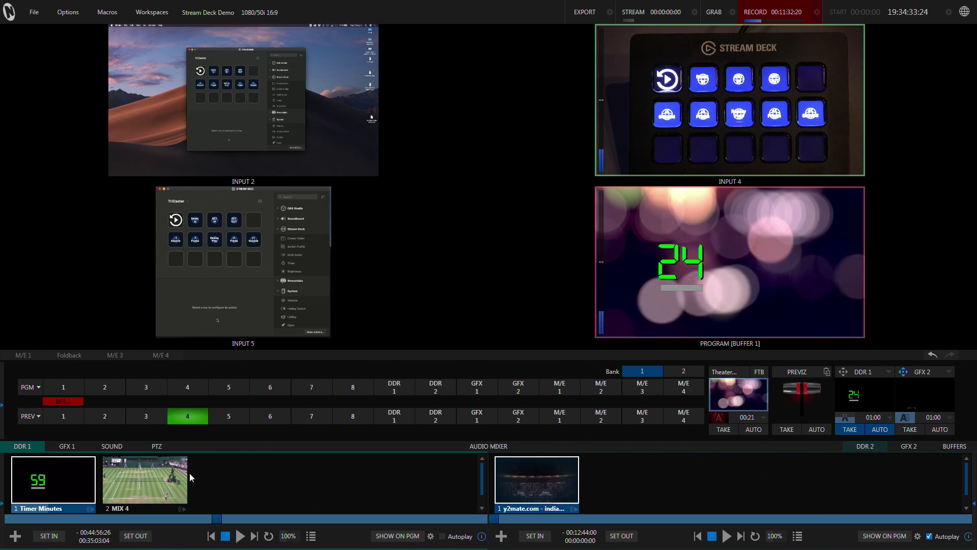
{"action": "left_click", "coordinate": [172, 475]}
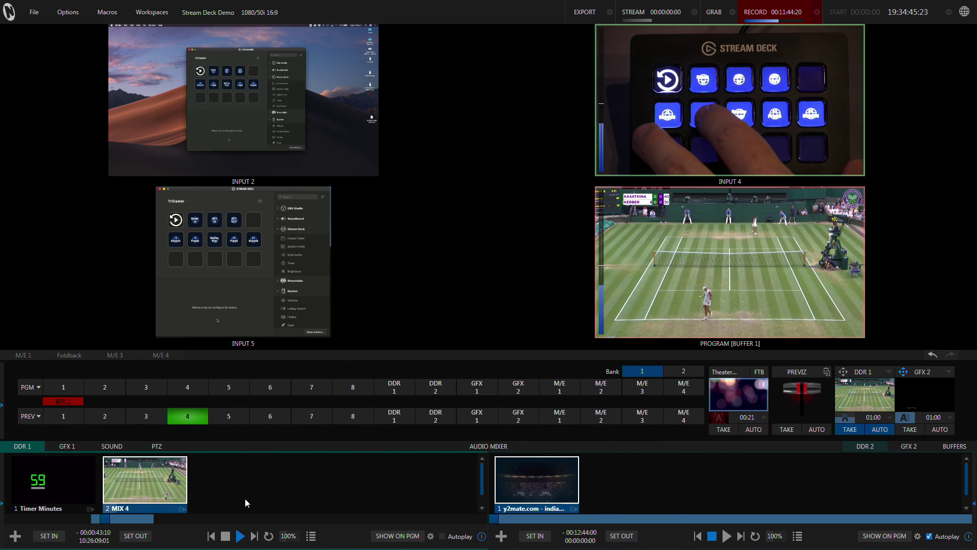
Step: Cut input 5 to program, then put DDR 1 on the program row
{"action": "key", "text": "shift+5"}
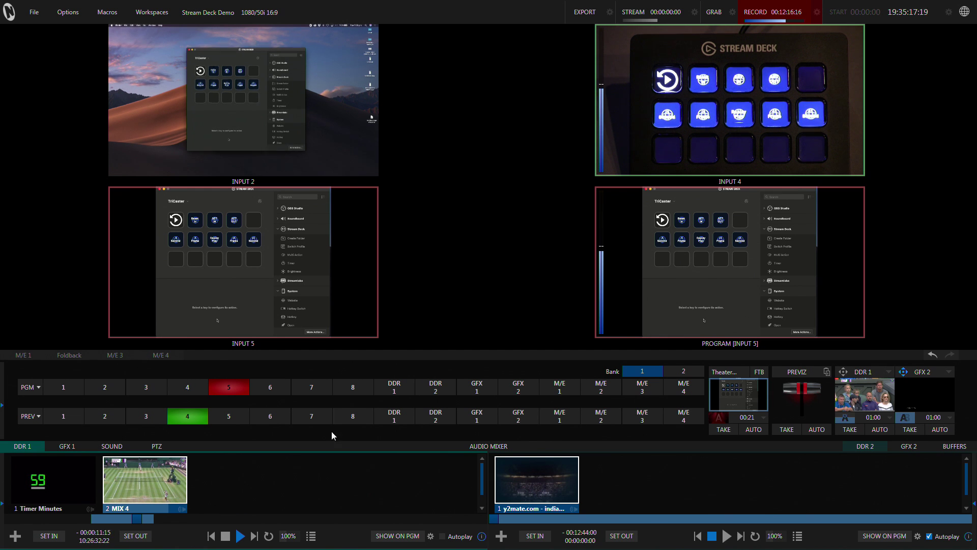
{"action": "left_click", "coordinate": [393, 390]}
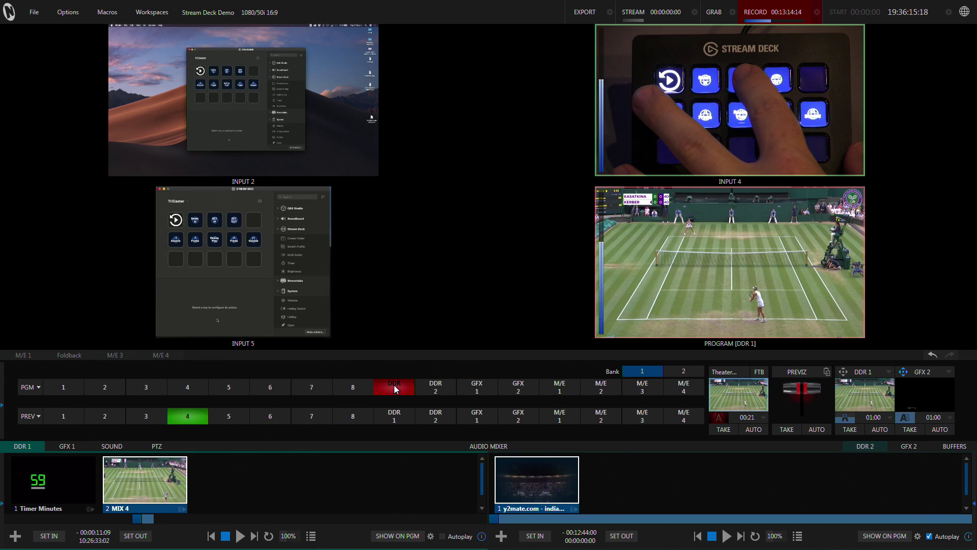
Step: Play the DDR 1 tennis replay, stop it, then reset it to its in point and replay
{"action": "key", "text": "space"}
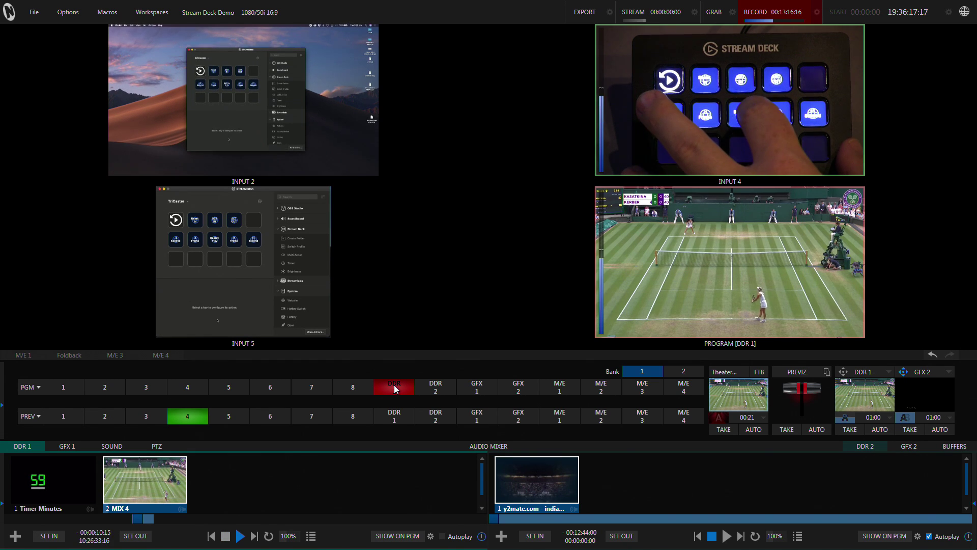
{"action": "key", "text": "space"}
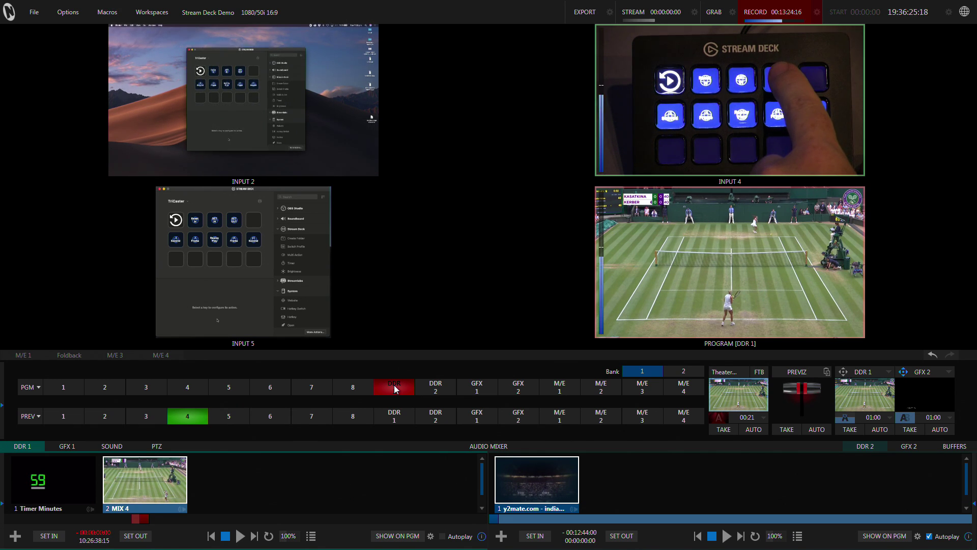
{"action": "key", "text": "space"}
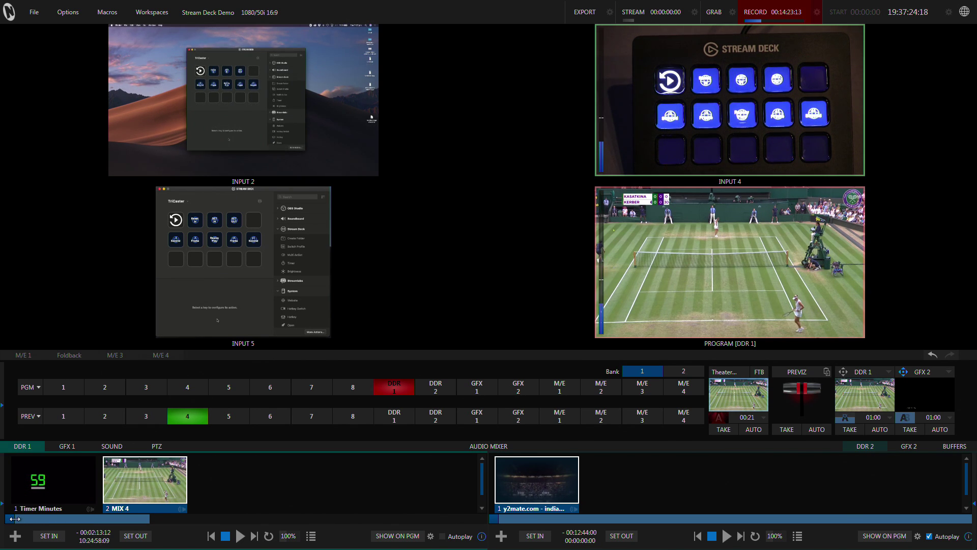
Step: Drag the DDR 1 playhead about 50 seconds ahead, leaving roughly 1:23 remaining
{"action": "left_click_drag", "start_coordinate": [15, 519], "coordinate": [60, 519]}
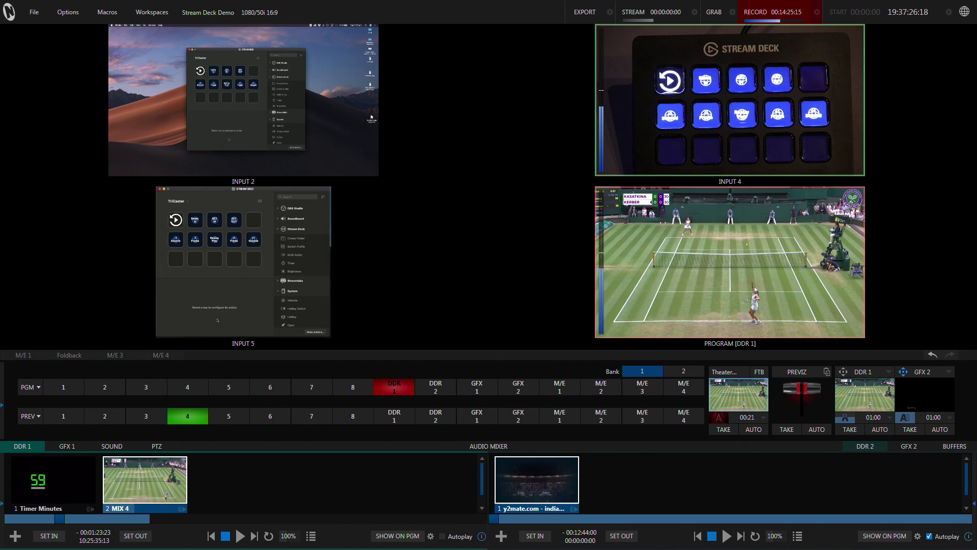